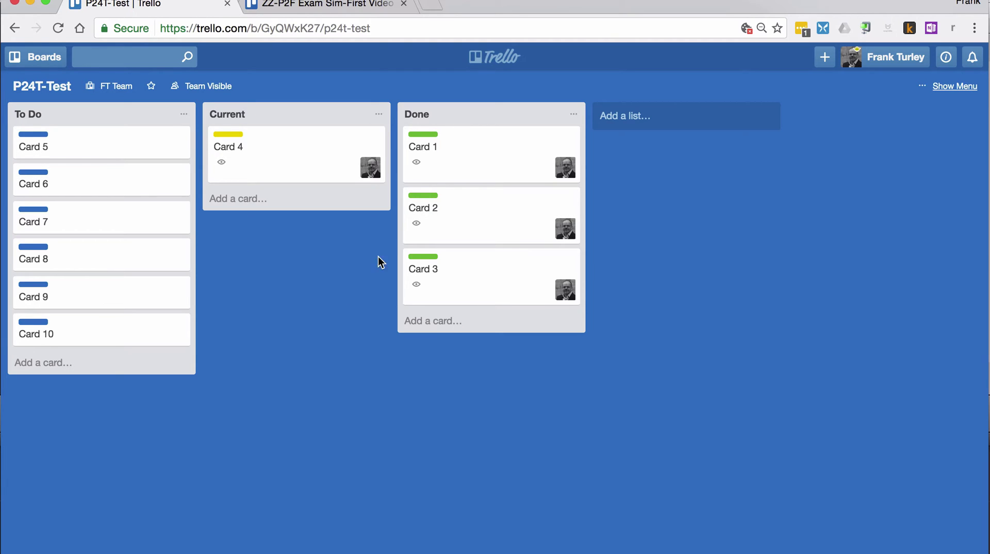
# Look at the labels available for Card 1 in the Done list, leaving them as they are
pyautogui.click(473, 151)
pyautogui.click(675, 185)
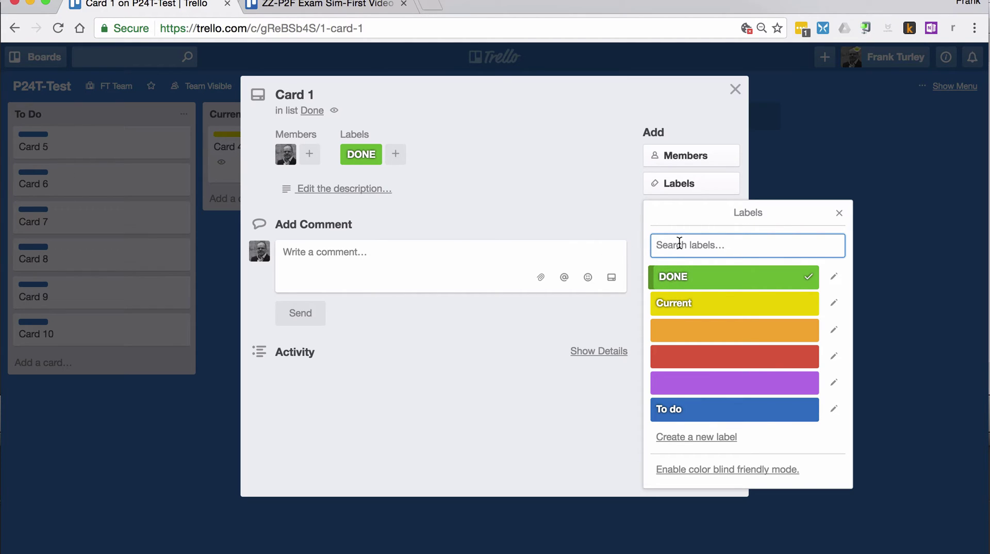
pyautogui.click(839, 214)
pyautogui.click(735, 90)
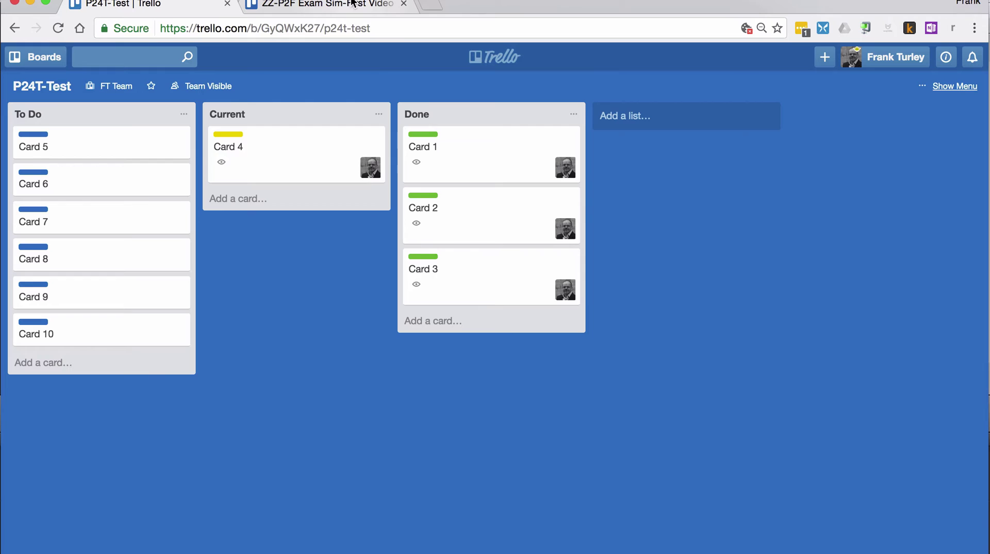
# On the ZZ-P2F Exam Sim-First Video board, review the label options of the 22 LinkedIn Badge card in Stage 2
pyautogui.click(361, 6)
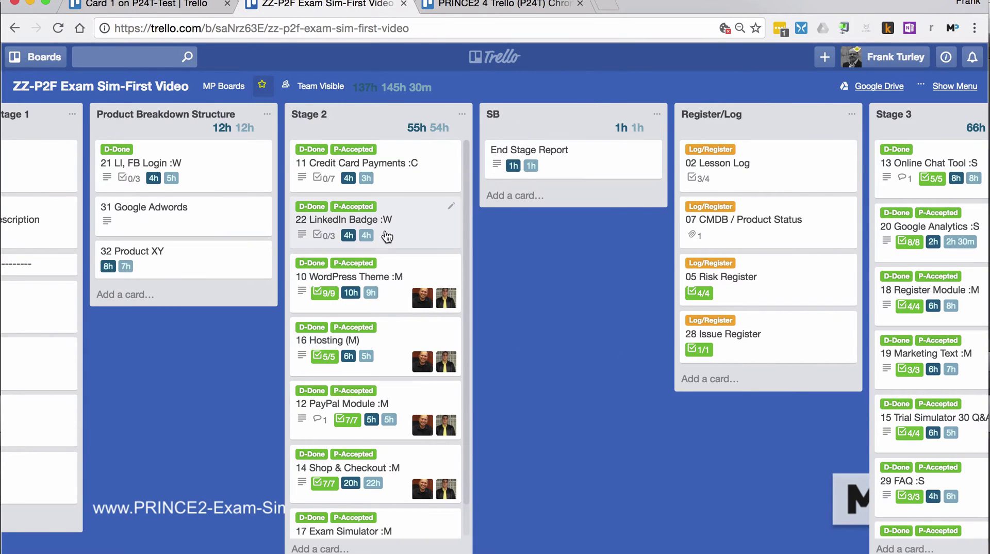
pyautogui.click(387, 223)
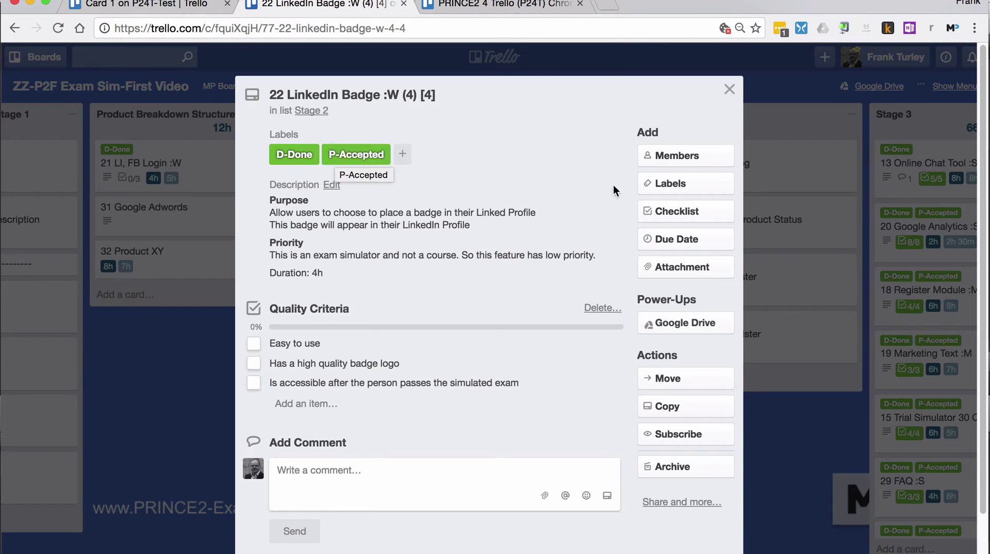
pyautogui.click(691, 184)
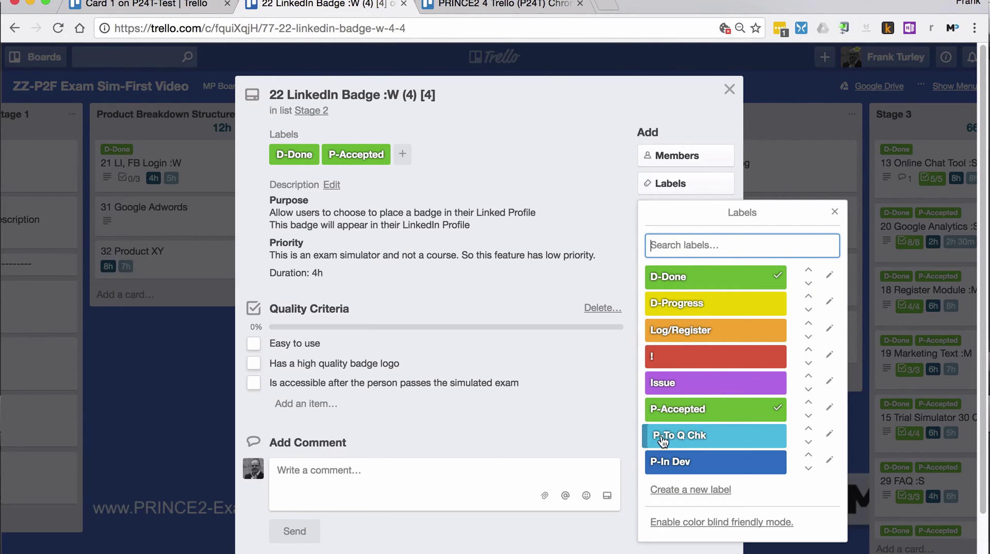
pyautogui.click(834, 215)
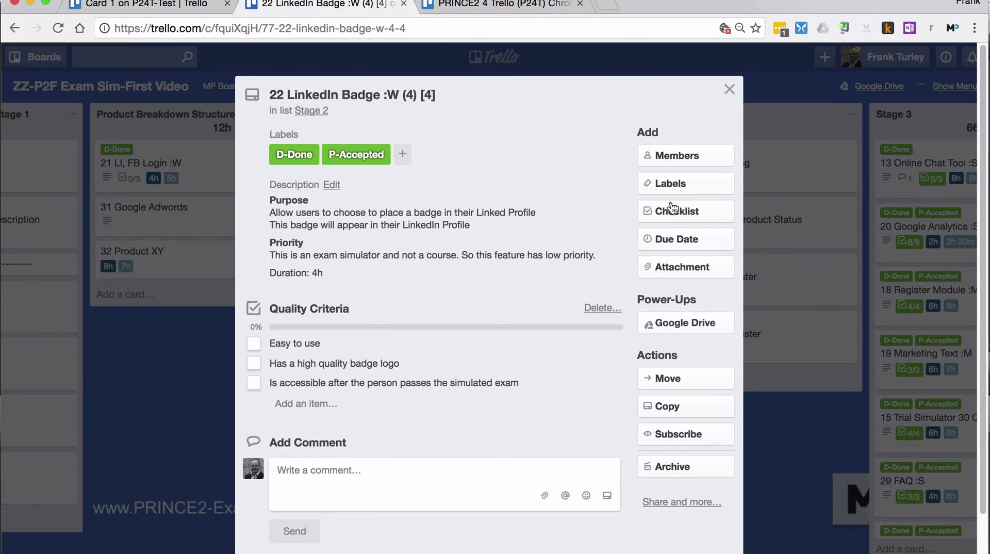
pyautogui.click(730, 90)
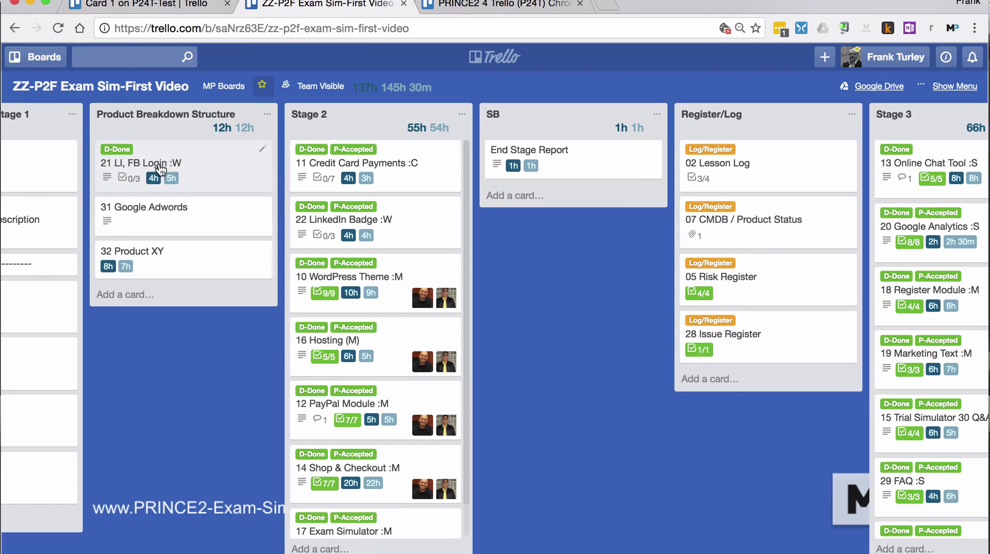
# Check the labels assigned to the 21 LI, FB Login card in the Product Breakdown Structure list
pyautogui.click(209, 165)
pyautogui.click(658, 185)
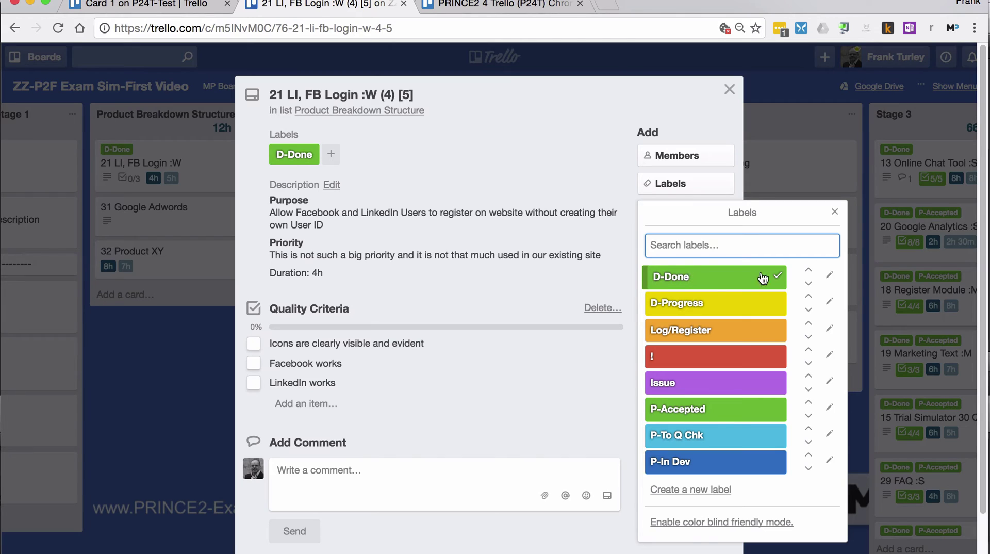
pyautogui.click(834, 212)
pyautogui.click(729, 90)
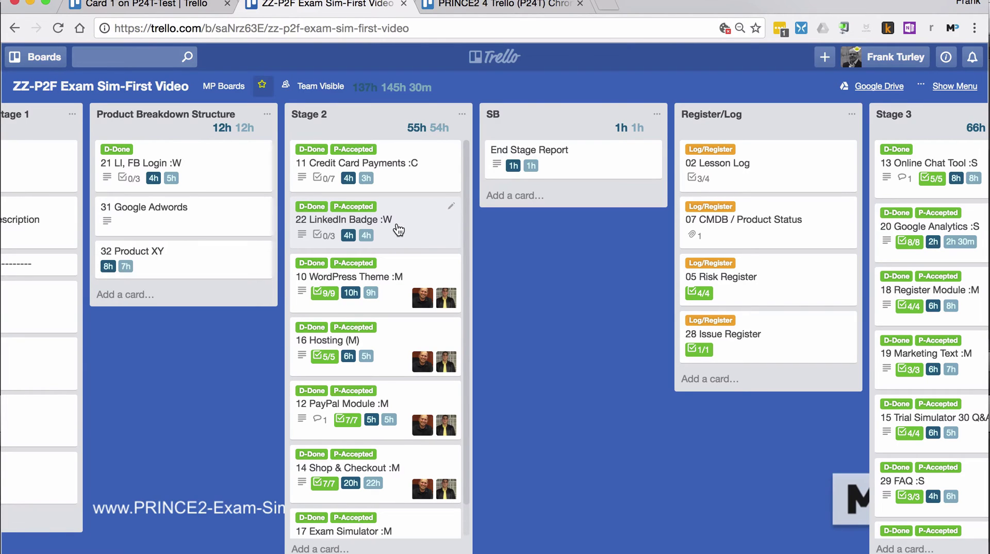
# Reopen the 22 LinkedIn Badge card and check which labels are assigned to it
pyautogui.click(399, 223)
pyautogui.click(675, 184)
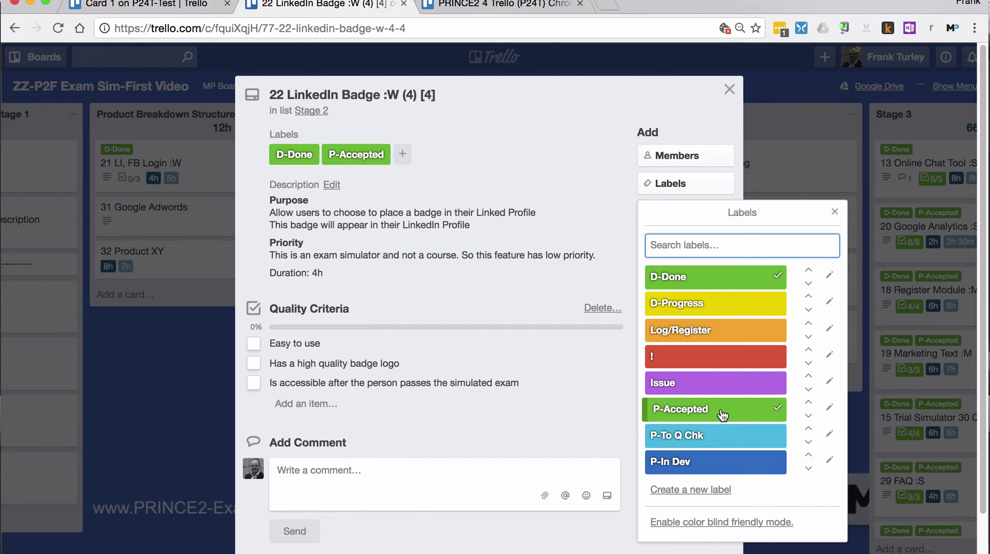
pyautogui.click(835, 212)
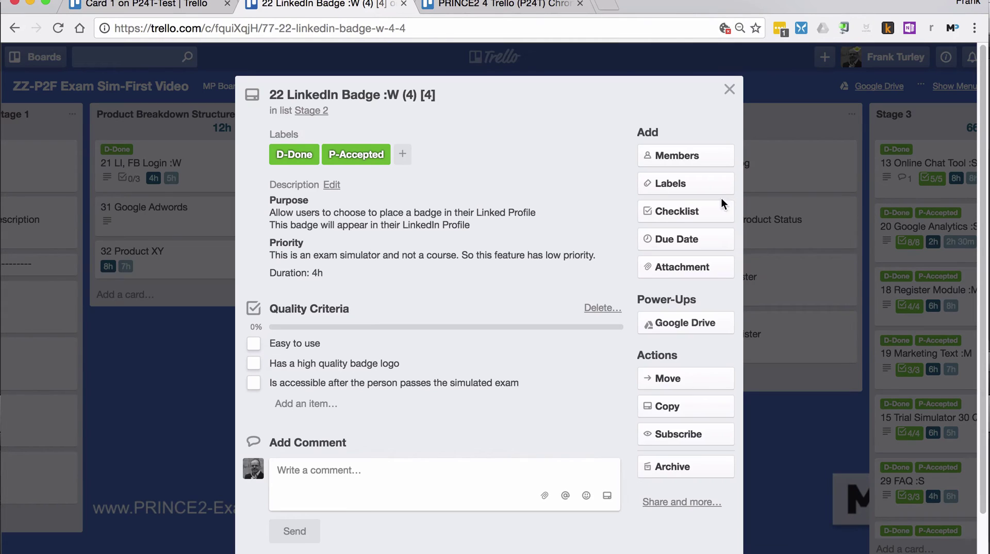
pyautogui.click(725, 96)
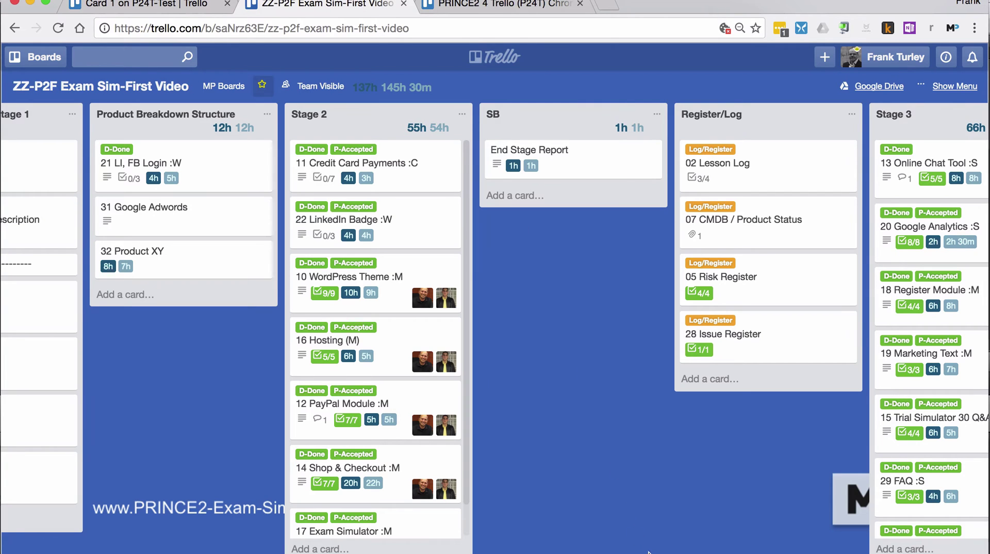
# Inspect the label list of the 10 WordPress Theme card in Stage 2 and return to the board
pyautogui.hscroll(5, 753, 269)
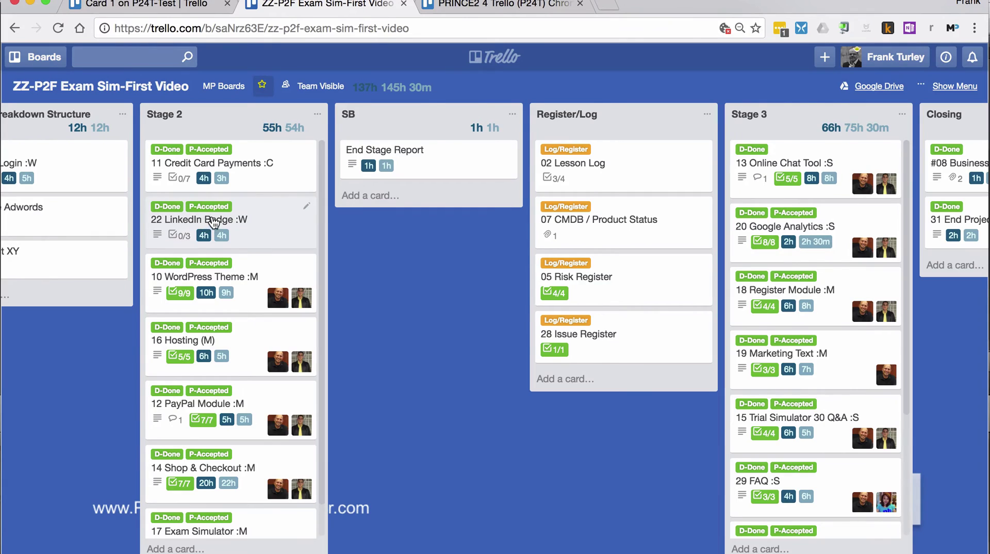
pyautogui.click(206, 277)
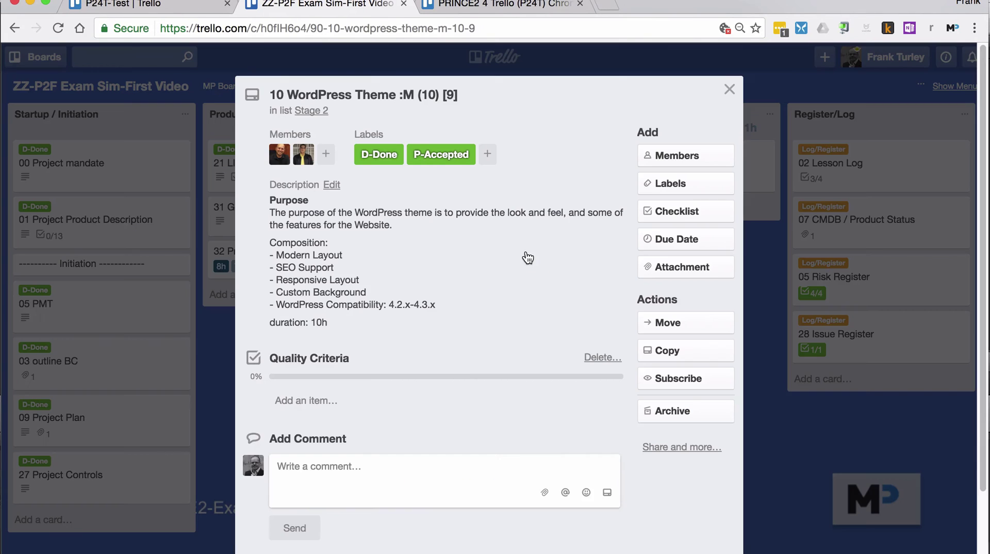
pyautogui.click(679, 190)
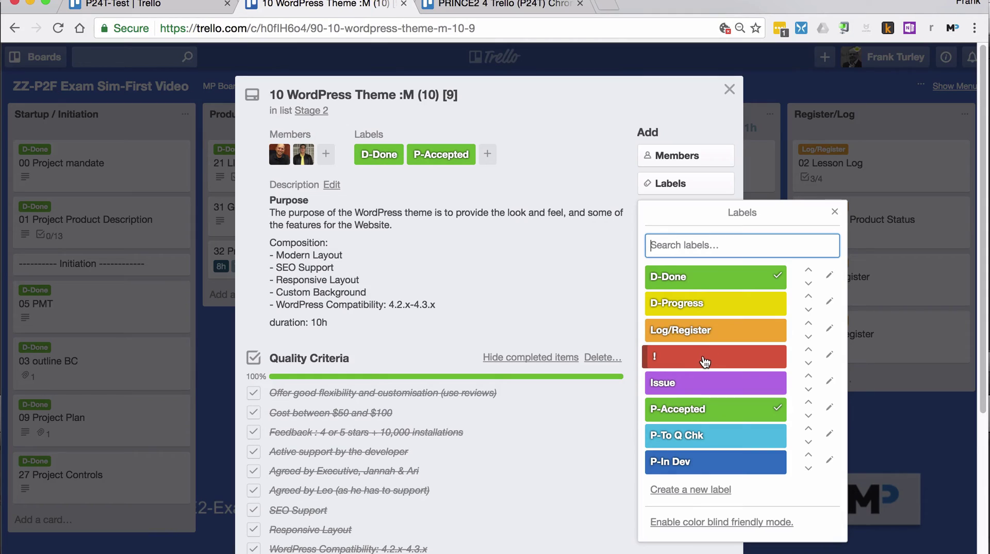
pyautogui.click(834, 211)
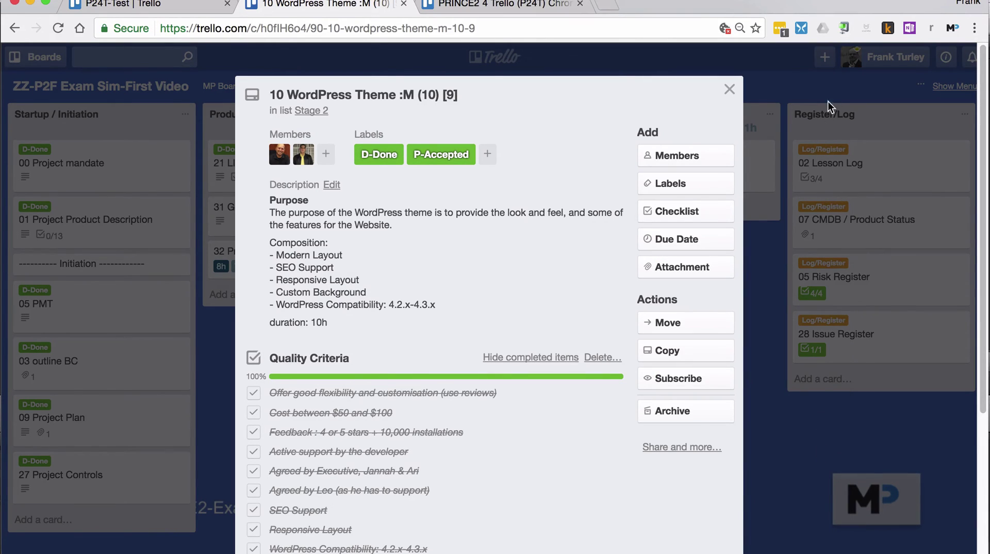
pyautogui.click(730, 90)
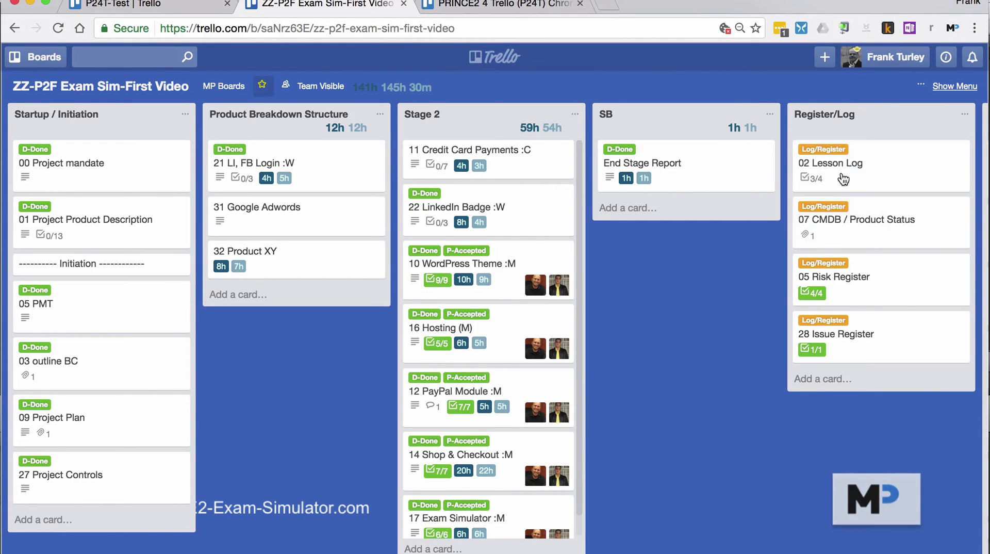
# View the labels of the End Stage Report card in the SB list and close the card
pyautogui.moveTo(746, 281); pyautogui.dragTo(555, 268)
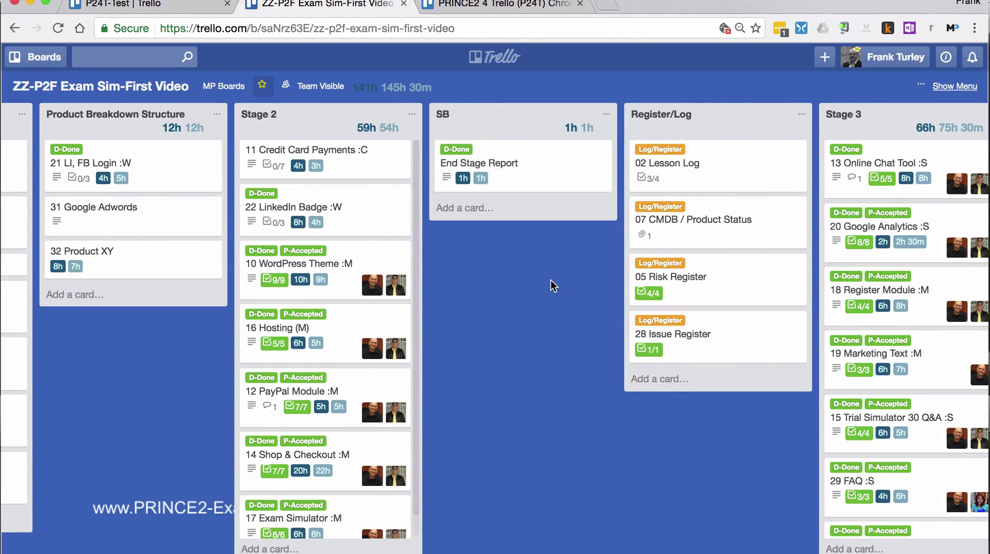
pyautogui.moveTo(552, 284); pyautogui.dragTo(531, 243)
pyautogui.click(470, 163)
pyautogui.click(659, 181)
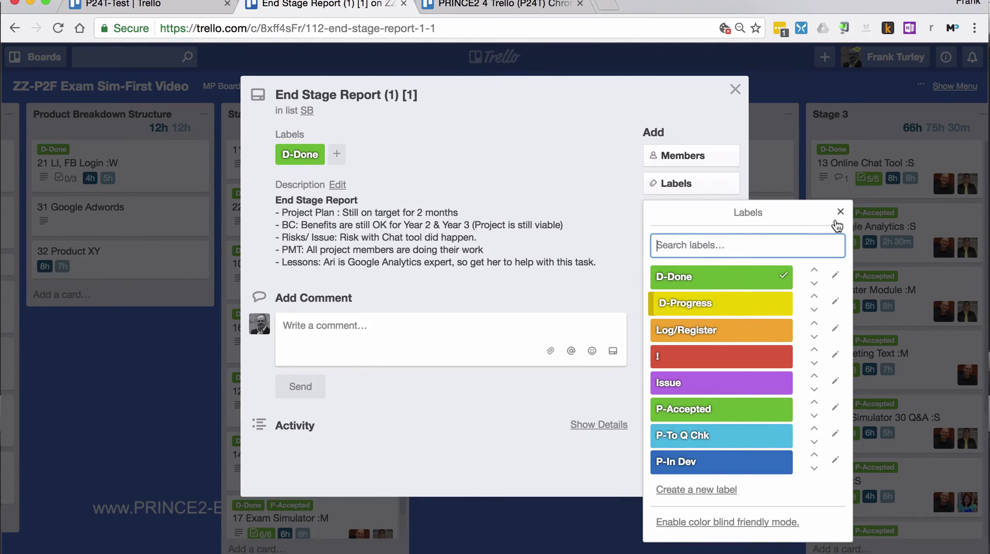
pyautogui.click(840, 213)
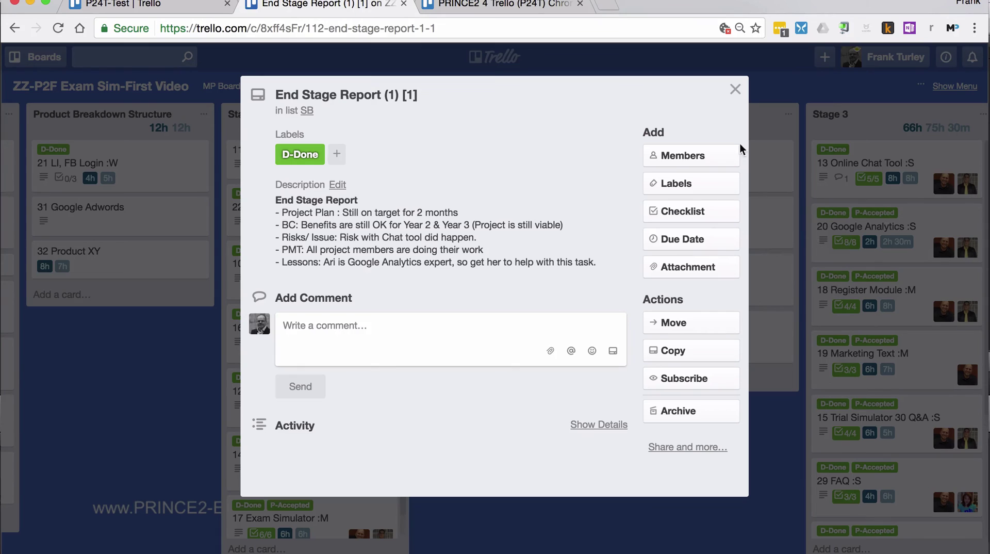
pyautogui.click(735, 90)
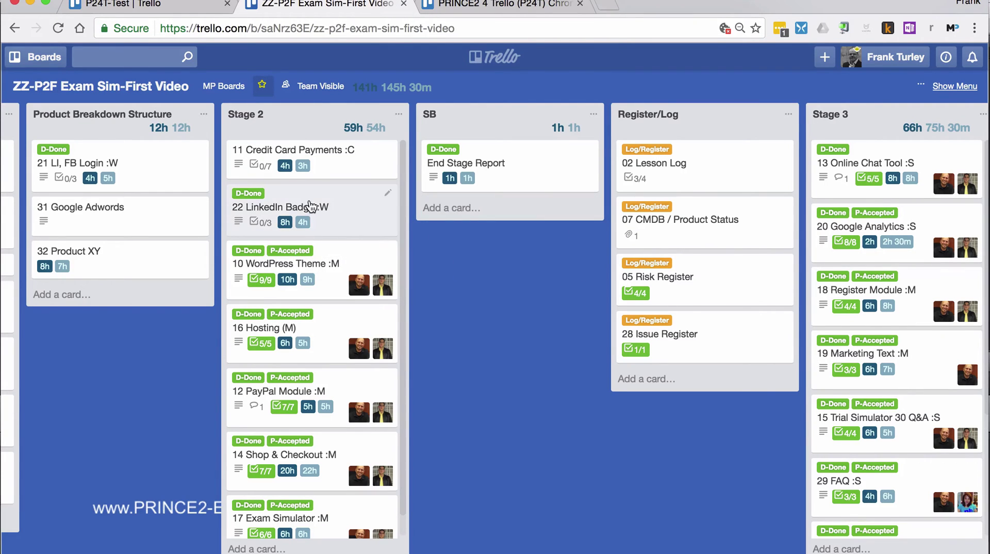
# View the form for creating a new label from the 22 LinkedIn Badge card and close it without creating one
pyautogui.click(311, 206)
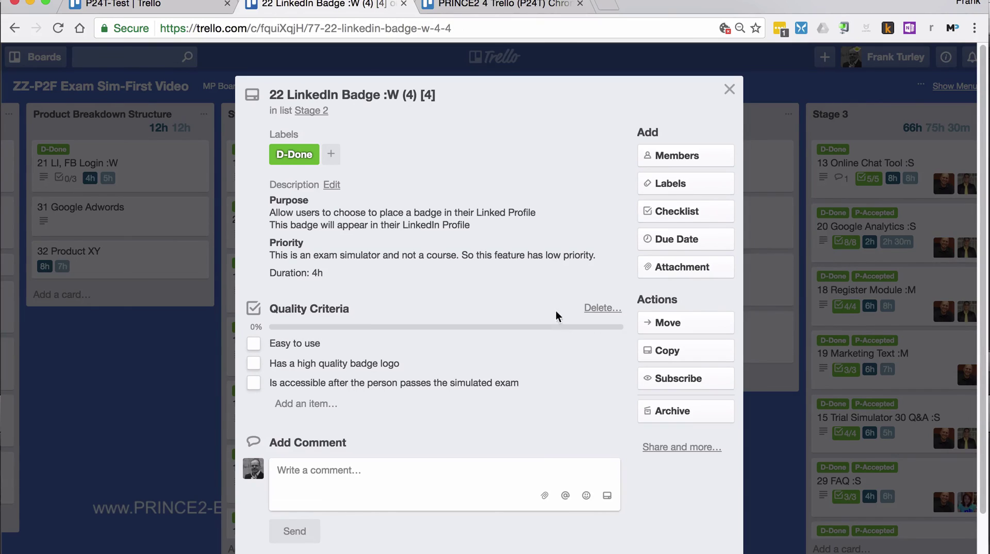
pyautogui.click(690, 190)
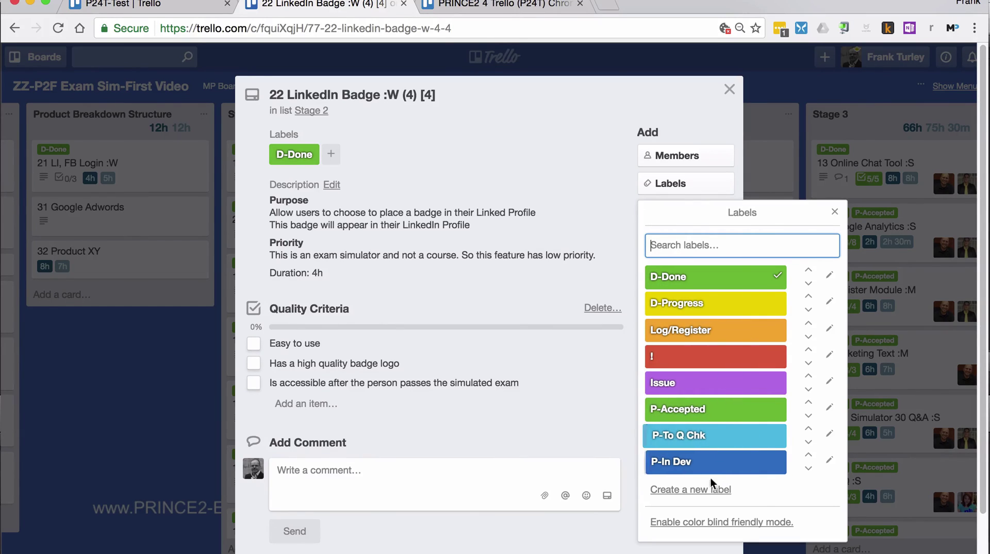
pyautogui.click(721, 490)
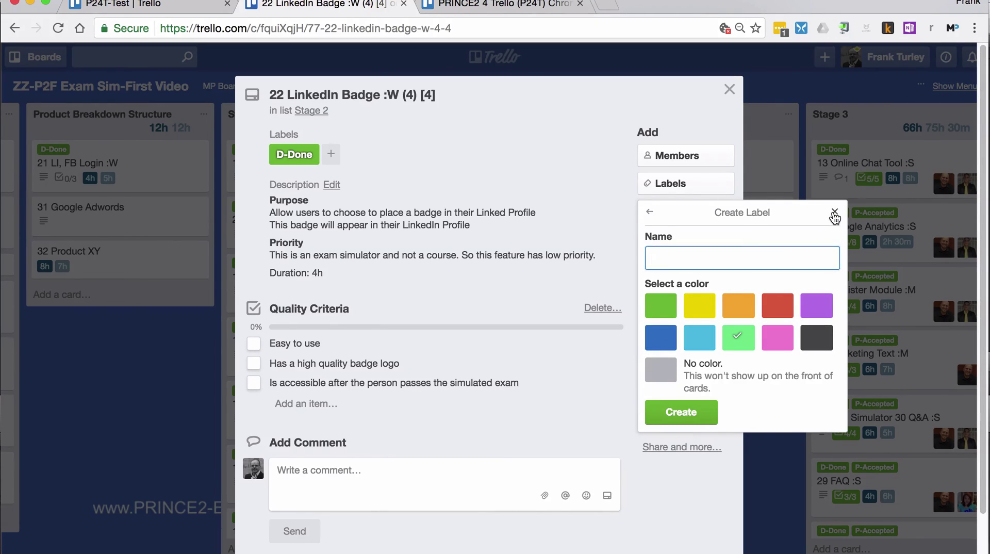
pyautogui.click(834, 216)
# Move the red "!" label two places down the label list, then back up to its original place
pyautogui.click(692, 186)
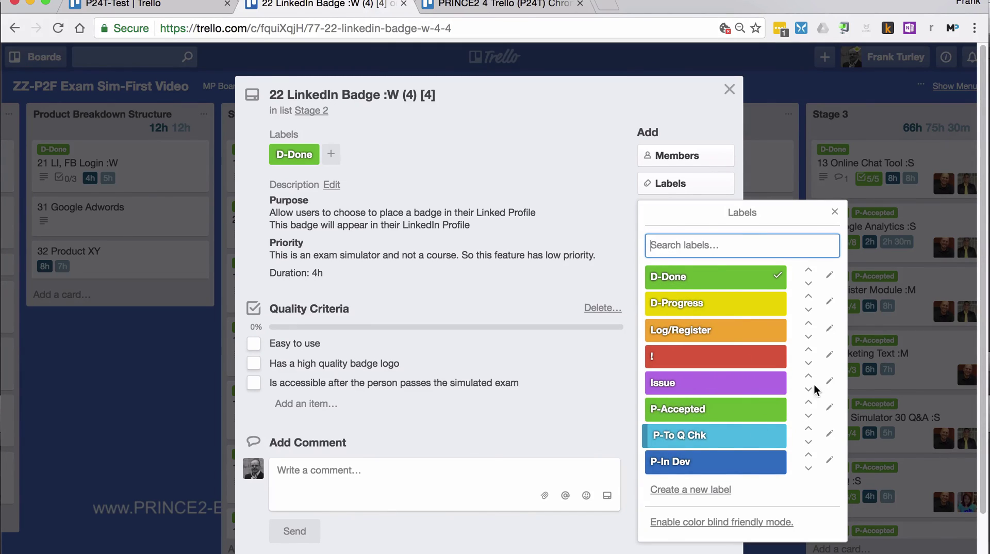
pyautogui.click(810, 365)
pyautogui.click(809, 390)
pyautogui.click(809, 401)
pyautogui.click(809, 376)
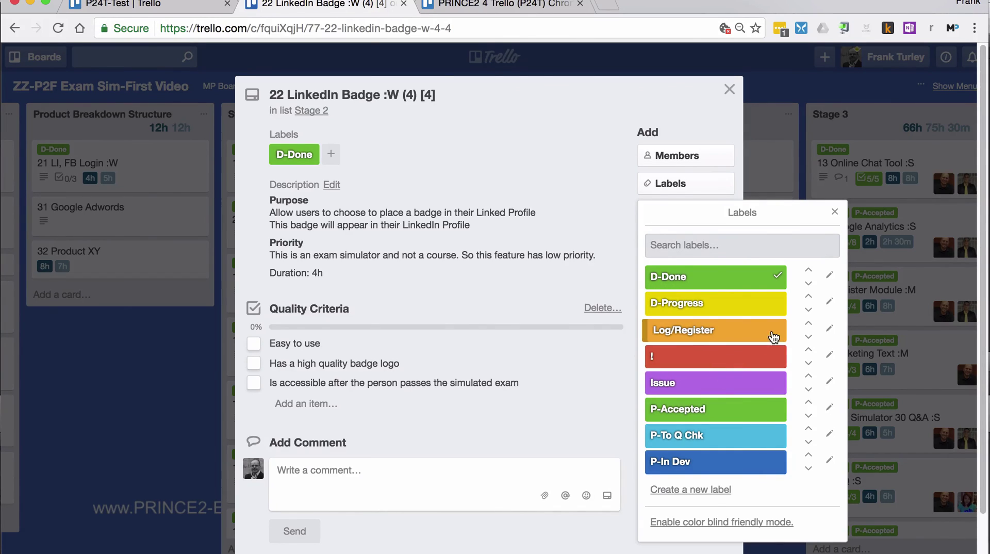